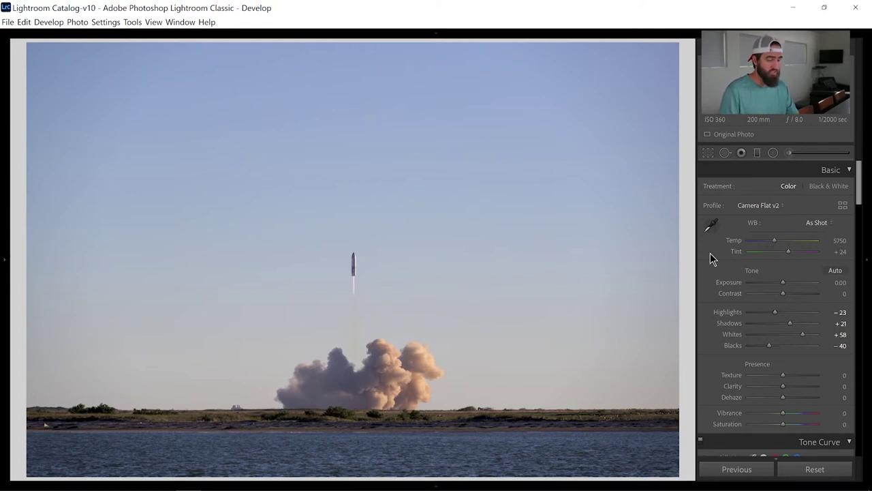
- Zoom the Navigator far out to leave space around the rocket photo
scroll(710, 254, "down", 1)
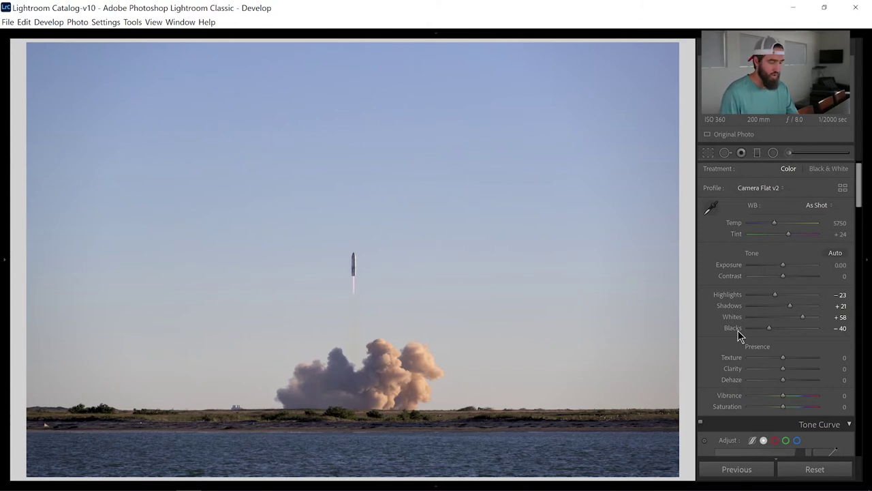
scroll(737, 329, "down", 15)
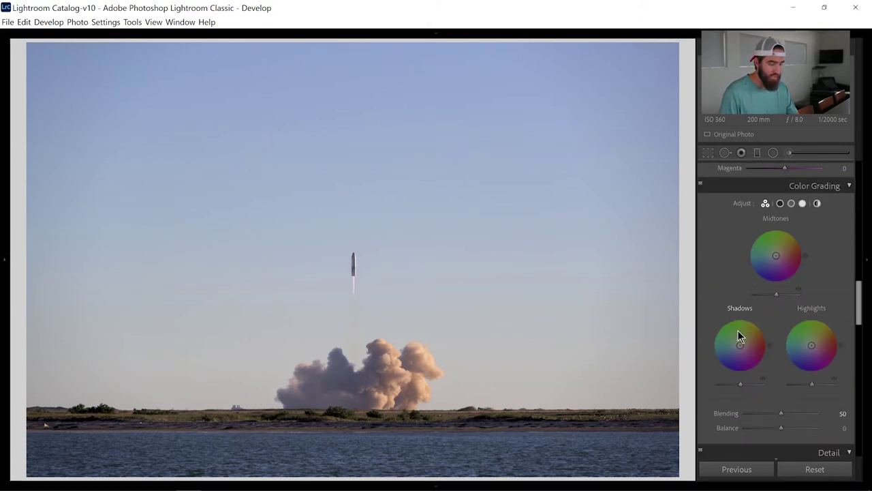
scroll(737, 330, "down", 5)
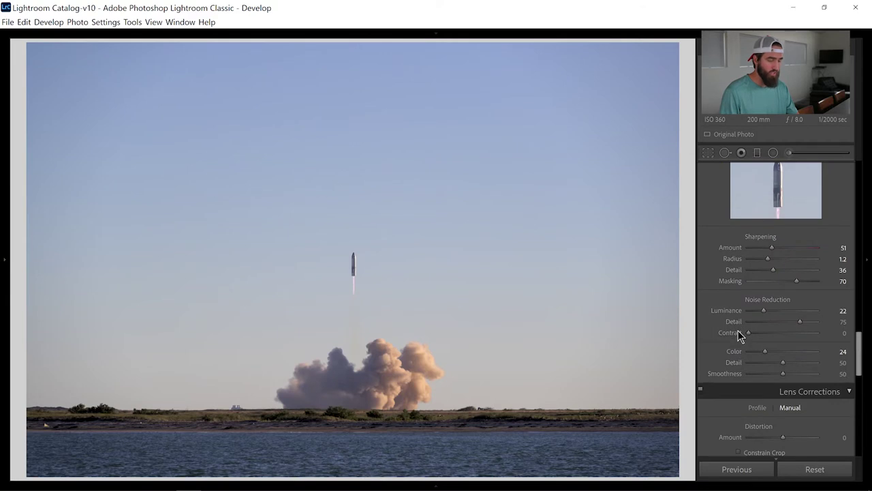
scroll(738, 330, "up", 20)
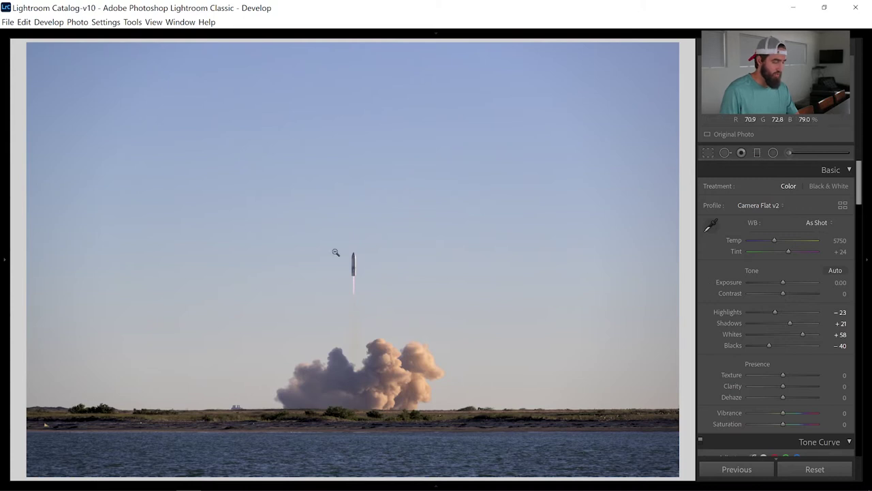
mouse_move(3, 223)
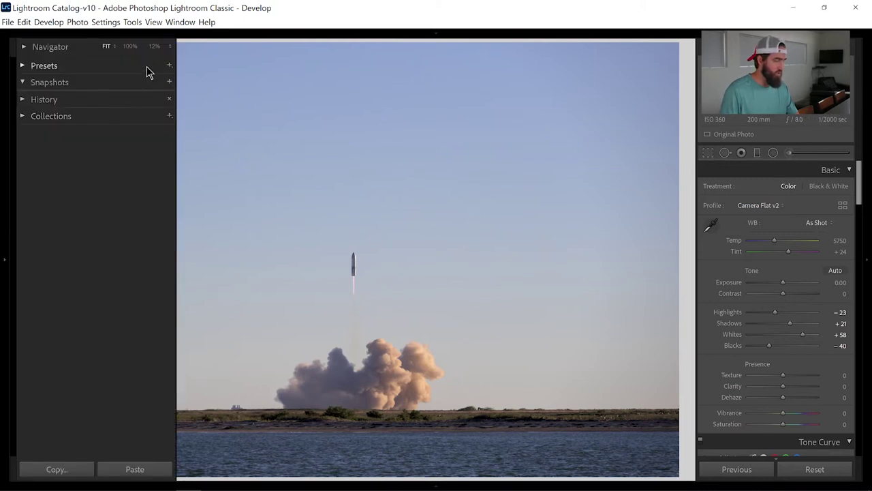
left_click(154, 46)
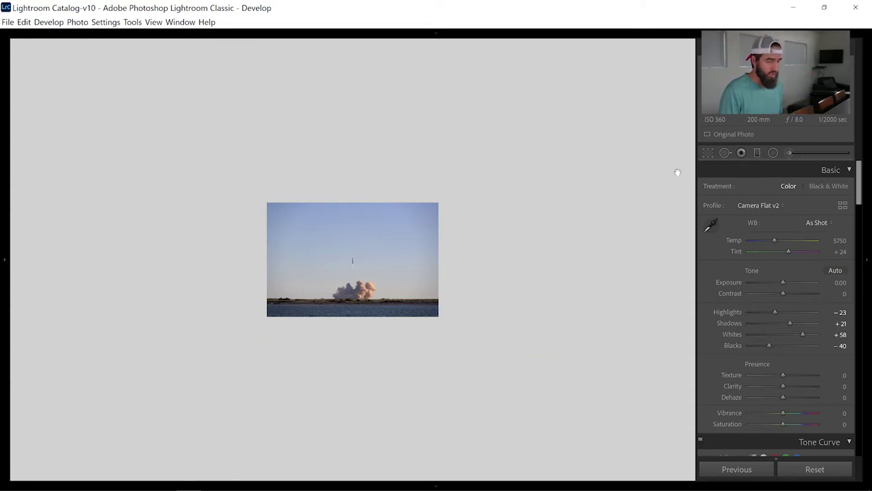
- Draw a huge radial filter ellipse centred off the photo's right side, then fit the view
left_click(773, 153)
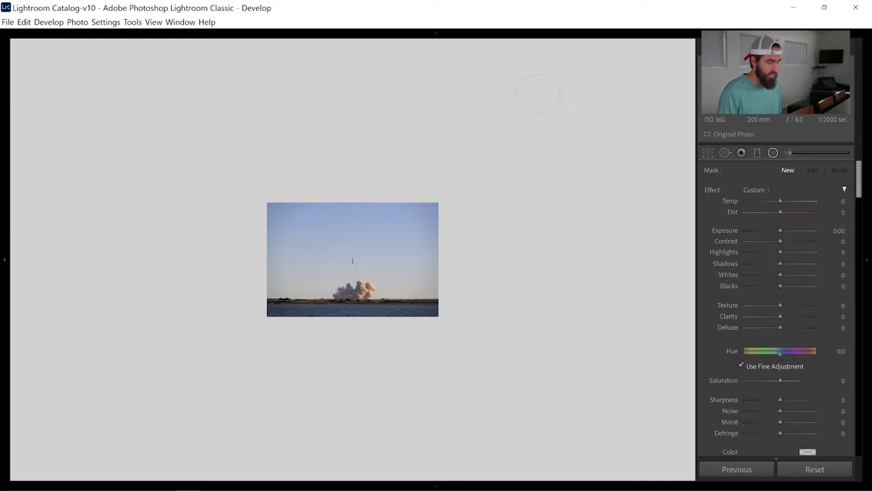
left_click_drag(561, 116, 658, 252)
left_click_drag(758, 323, 820, 459)
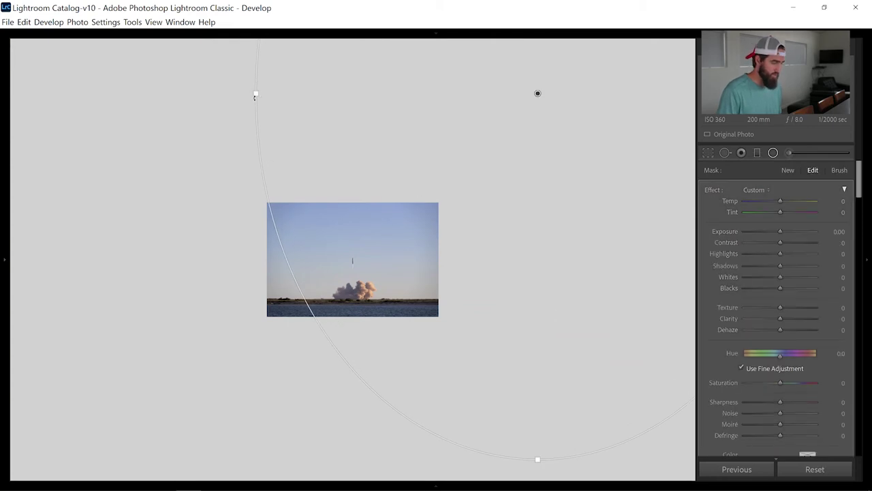
left_click_drag(255, 96, 161, 94)
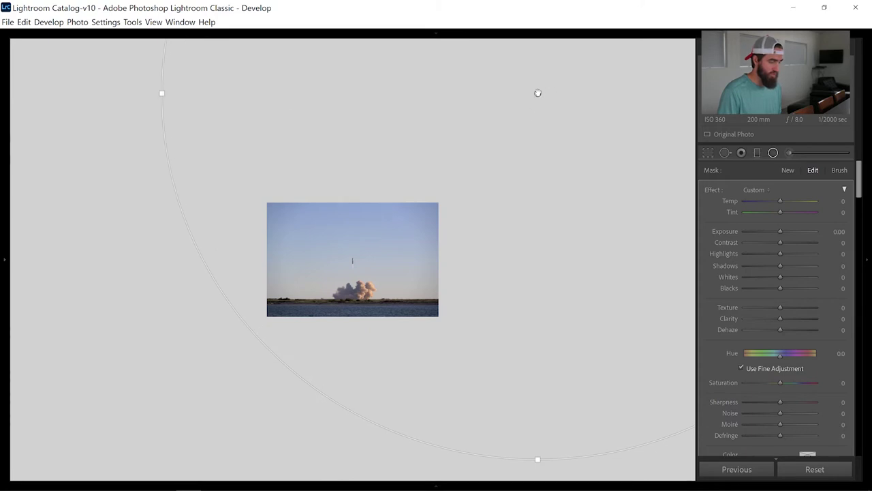
left_click_drag(538, 93, 627, 41)
key("ctrl+minus")
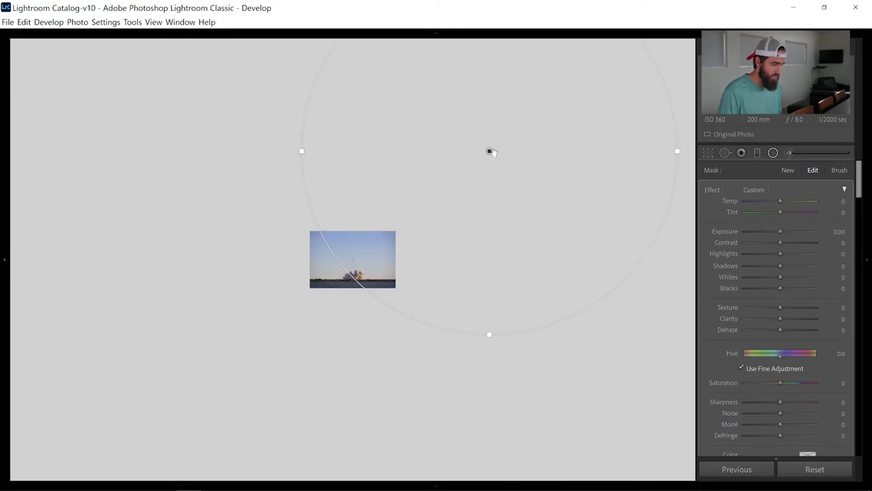
left_click_drag(489, 151, 564, 218)
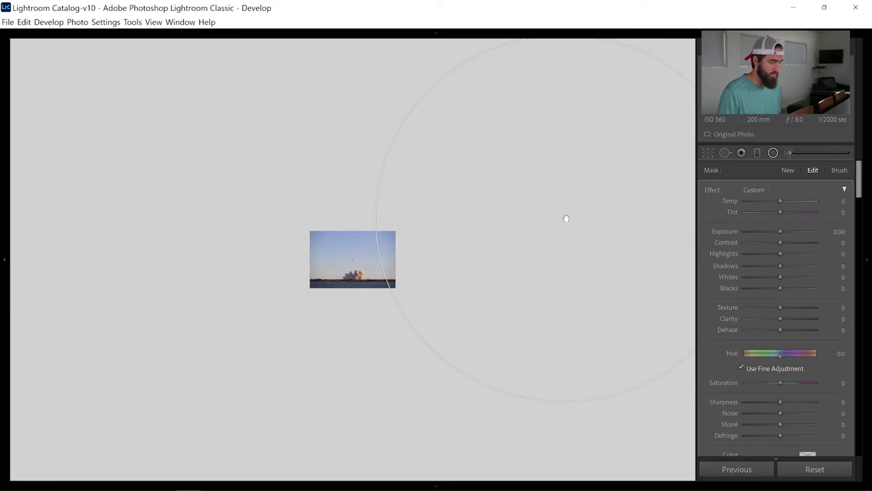
mouse_move(1, 156)
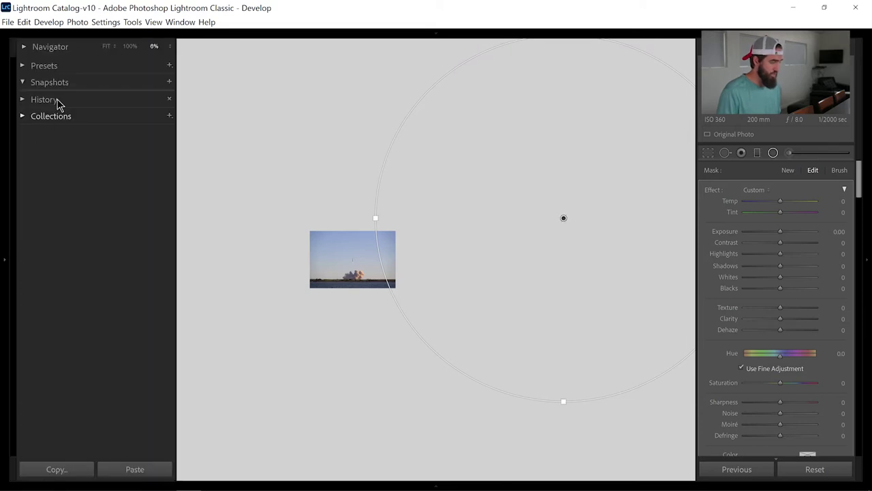
left_click(106, 47)
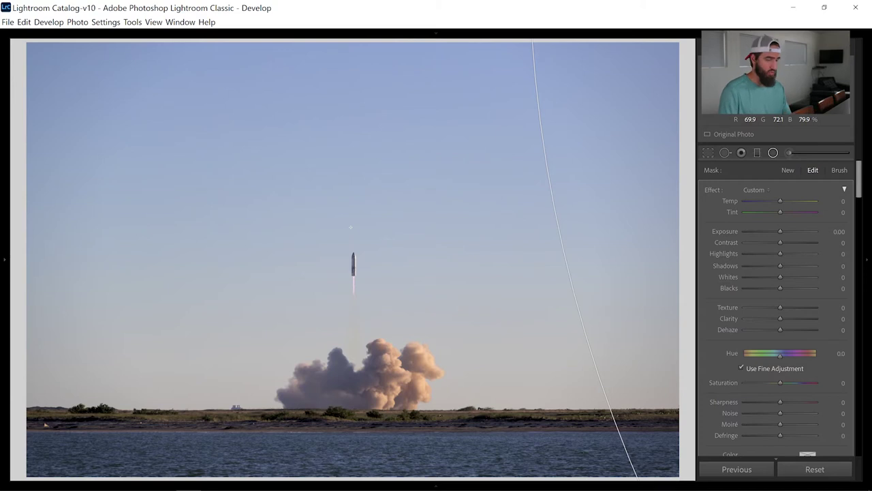
- Set the radial filter's Feather to 100 and turn on Invert
scroll(793, 312, "down", 3)
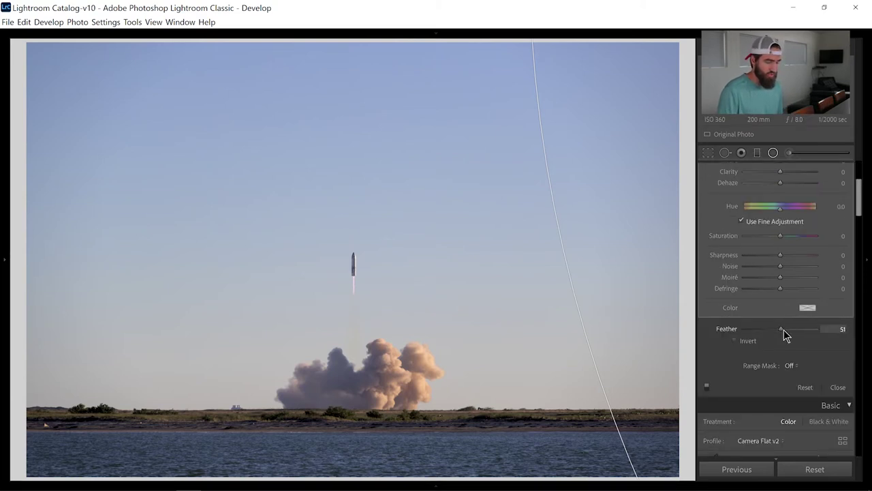
left_click_drag(783, 333, 838, 333)
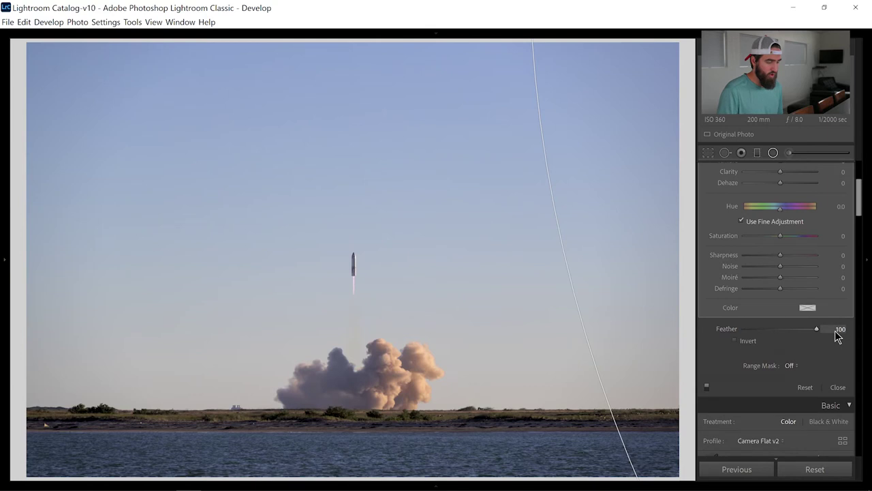
left_click(747, 345)
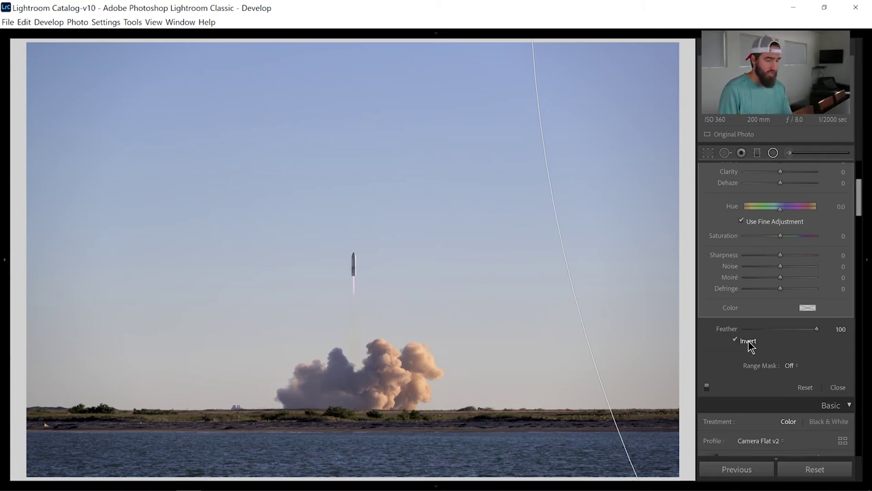
scroll(748, 342, "up", 5)
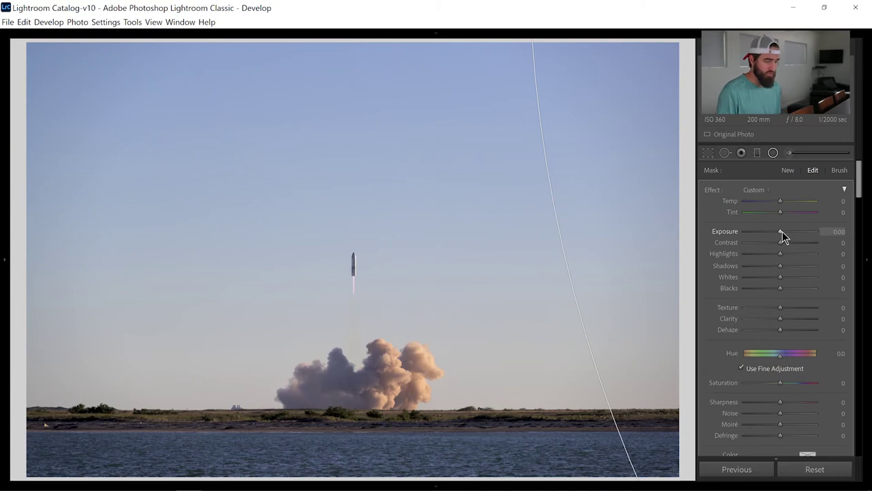
- Give the radial filter Exposure 2.67, Temp 69 and Dehaze -61 for a warm glow
left_click_drag(782, 231, 806, 232)
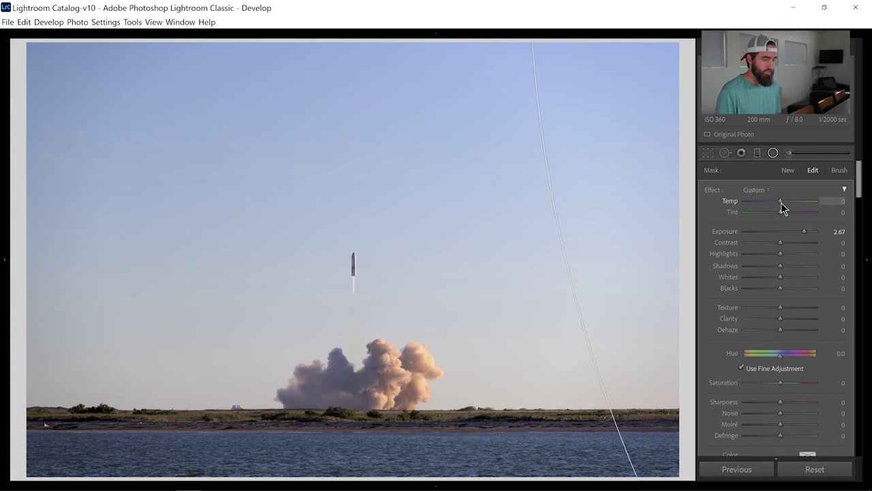
left_click_drag(781, 204, 805, 203)
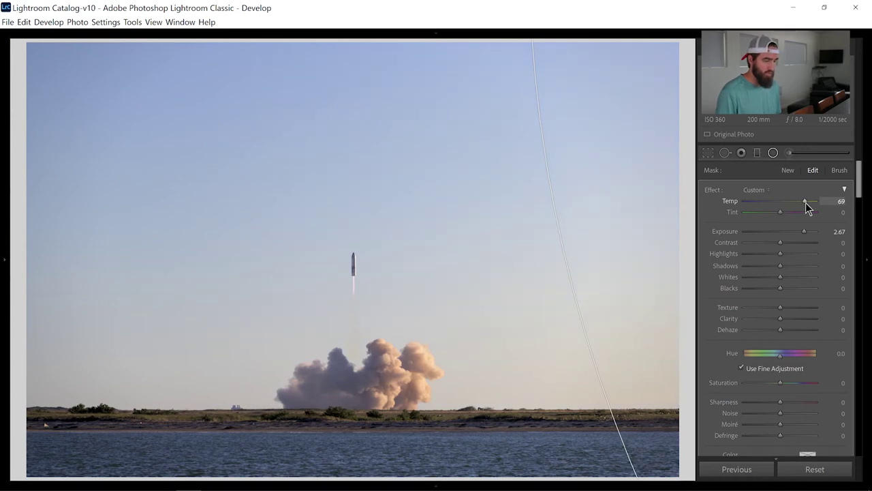
scroll(749, 317, "down", 1)
scroll(750, 317, "down", 1)
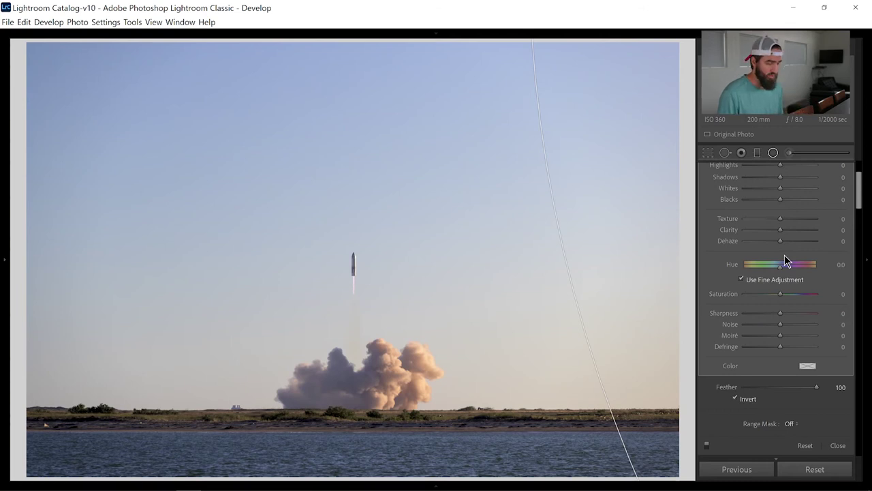
left_click_drag(781, 240, 768, 227)
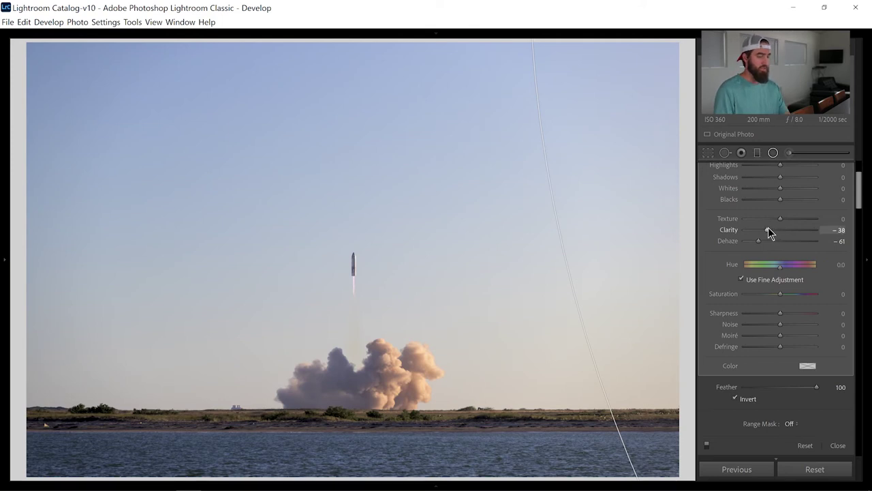
scroll(743, 298, "down", 1)
scroll(742, 302, "down", 3)
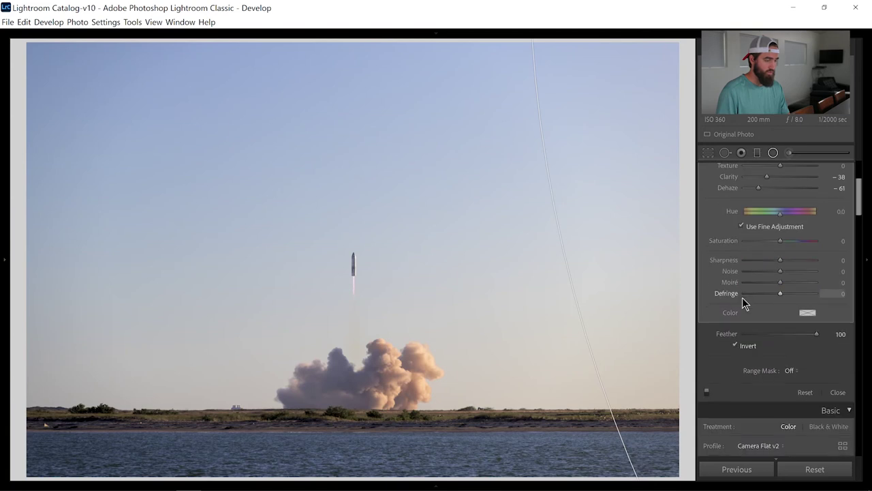
- Toggle the radial filter off and back on to compare, then close the Radial Filter tool
left_click(706, 393)
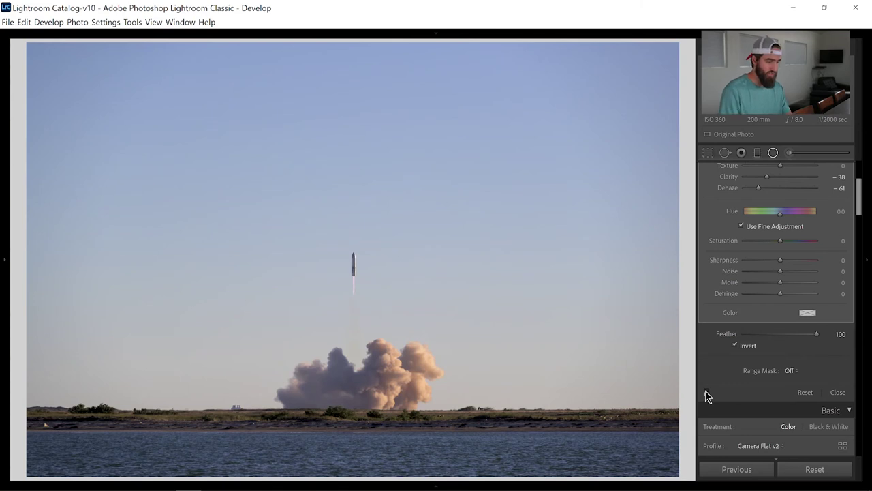
left_click(707, 393)
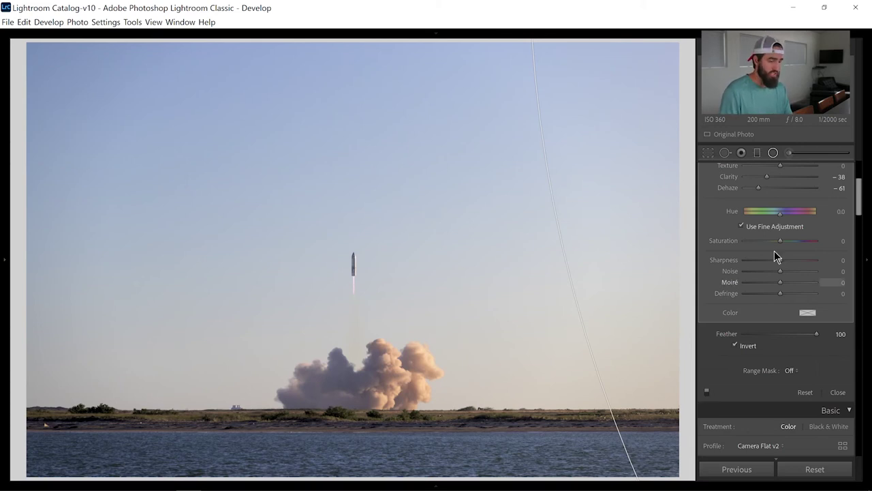
left_click(773, 154)
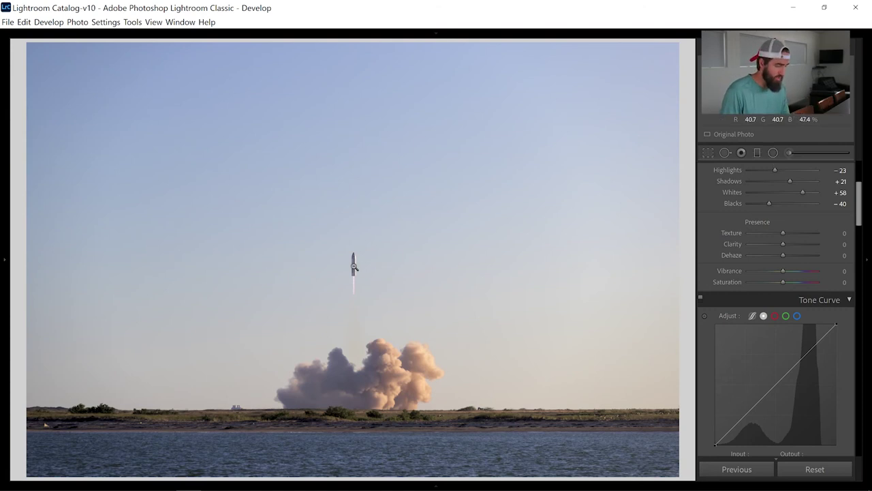
mouse_move(2, 250)
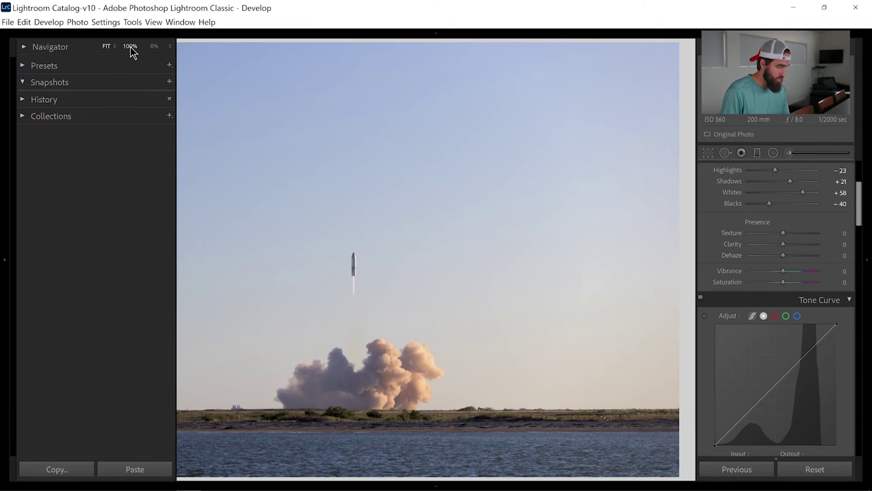
left_click(130, 48)
left_click_drag(436, 297, 384, 253)
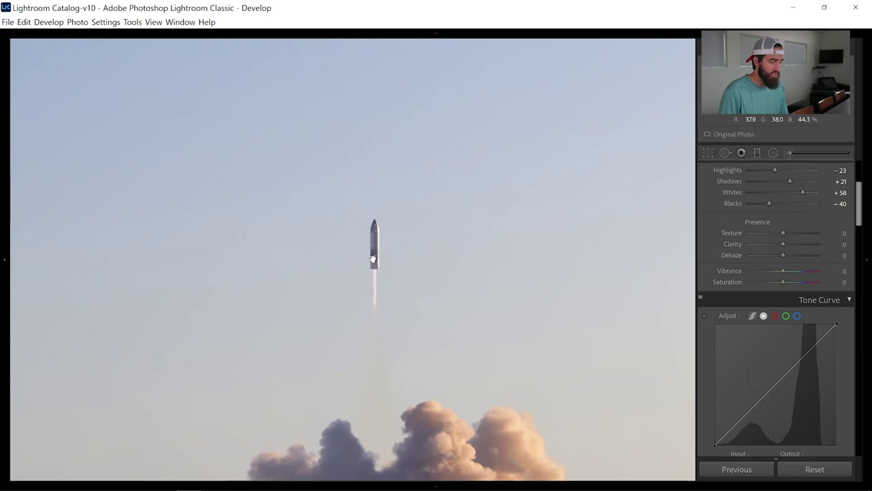
left_click(373, 262)
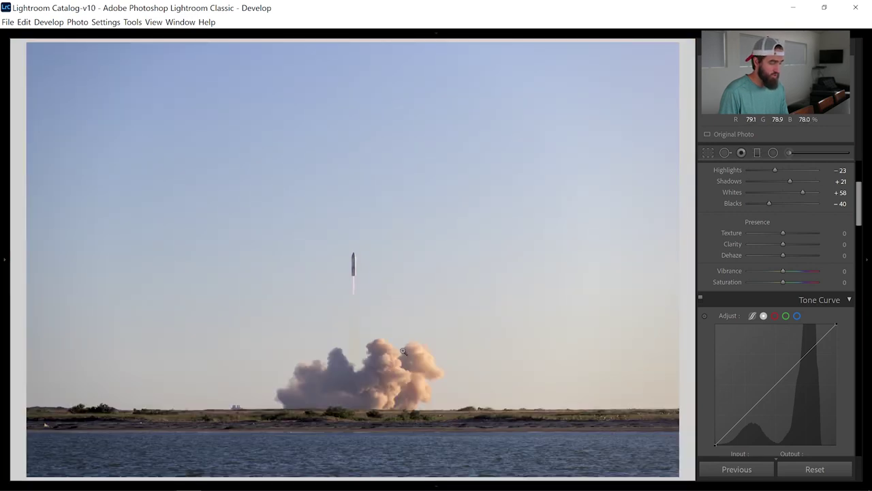